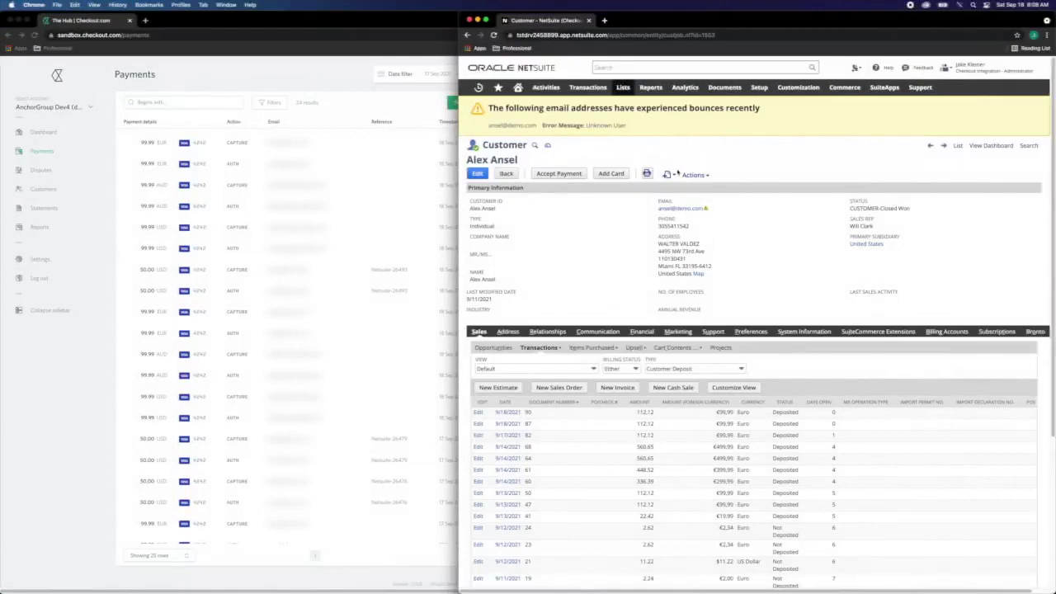
Bring up the Create New options on the customer record to start an invoice.
{"action": "mouse_move", "coordinate": [673, 176]}
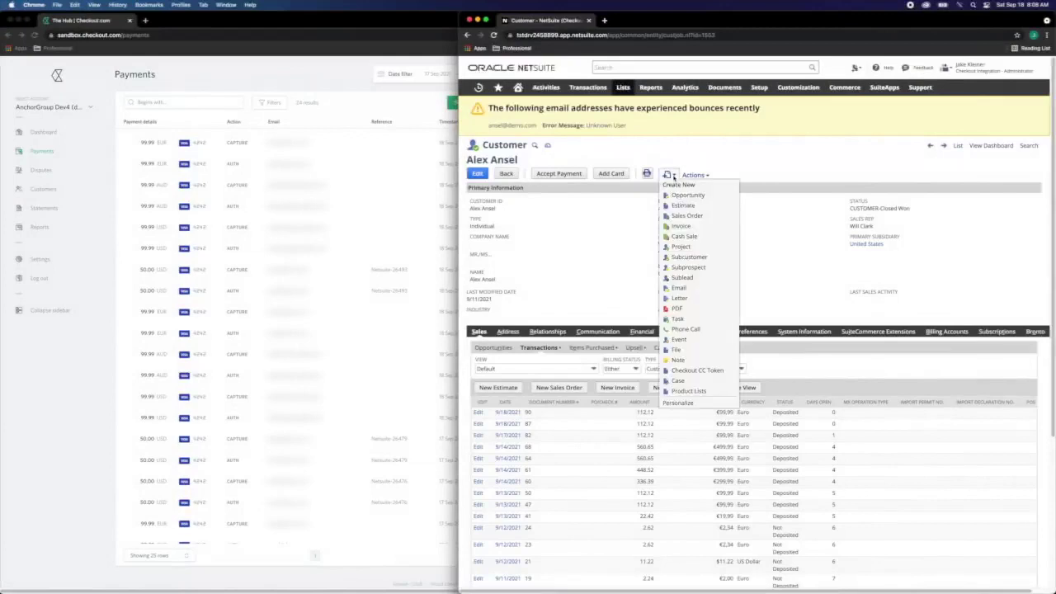
Start a new invoice for the customer with location 01: San Francisco.
{"action": "left_click", "coordinate": [723, 228]}
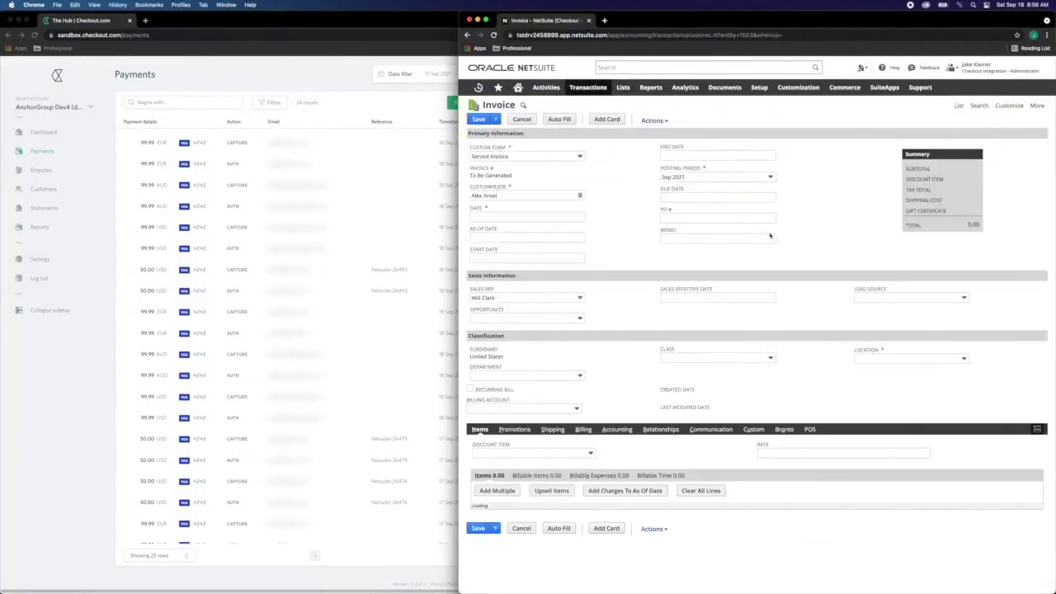
{"action": "left_click", "coordinate": [958, 359]}
{"action": "left_click", "coordinate": [944, 389]}
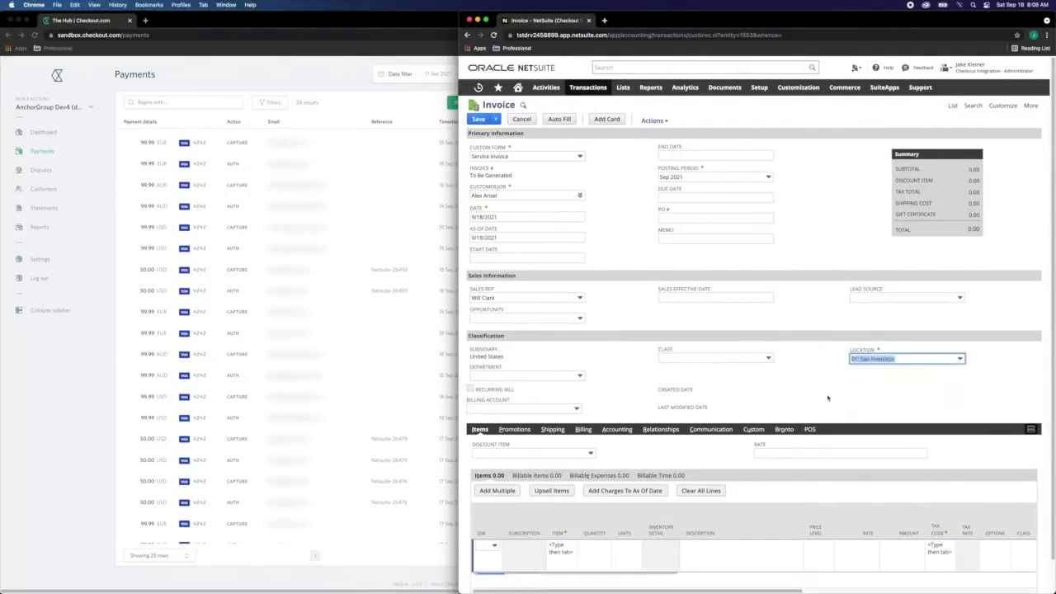
Add an Aqua True Cream line at 40.00, bringing the total to 50.00.
{"action": "scroll", "coordinate": [588, 401], "scroll_direction": "down", "scroll_amount": 1}
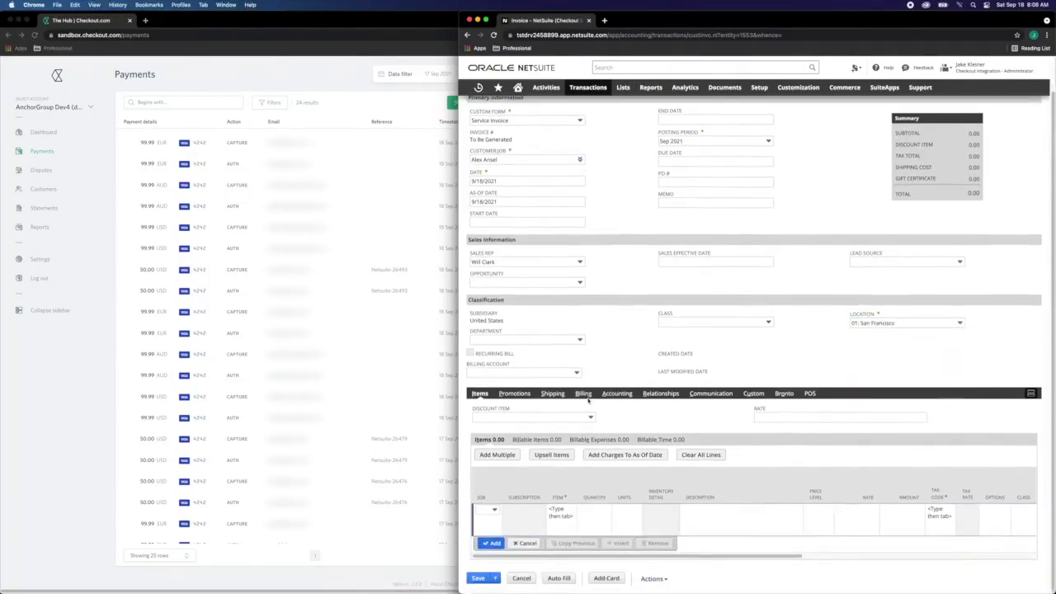
{"action": "left_click", "coordinate": [560, 511]}
{"action": "type", "text": "s"}
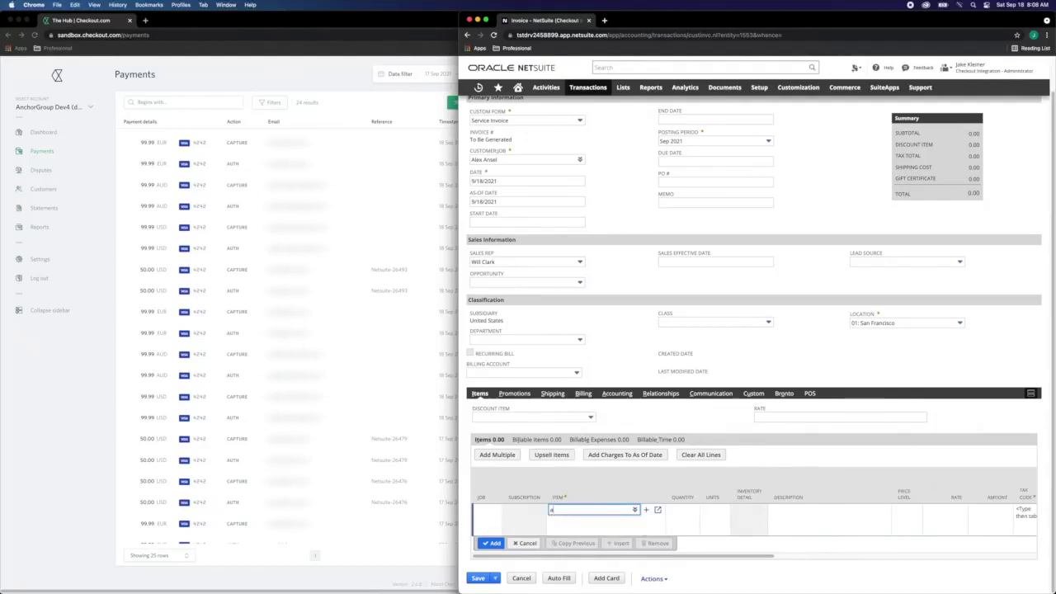
{"action": "type", "text": "qu"}
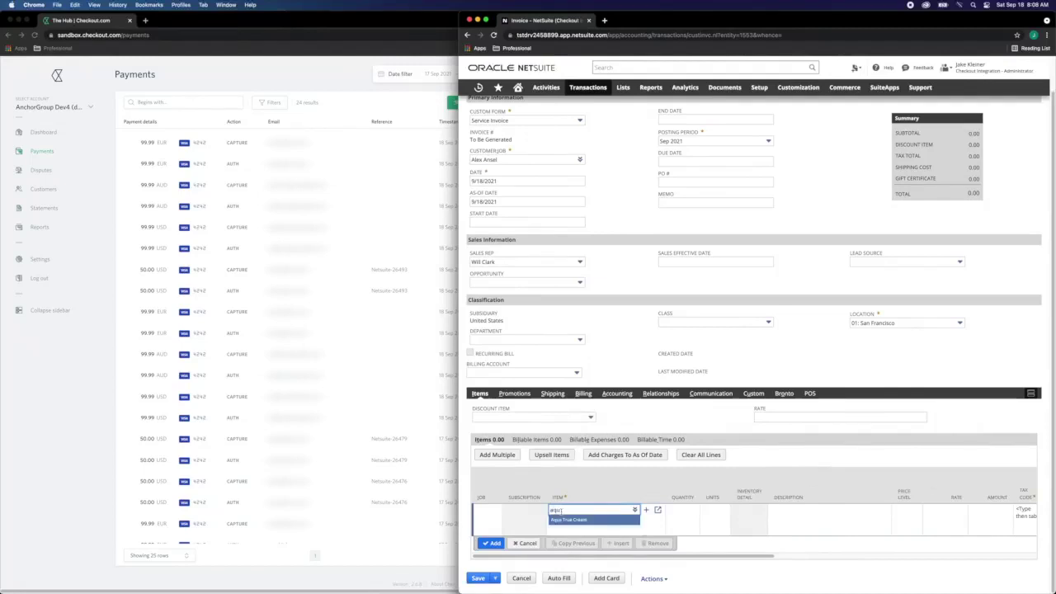
{"action": "left_click", "coordinate": [569, 519]}
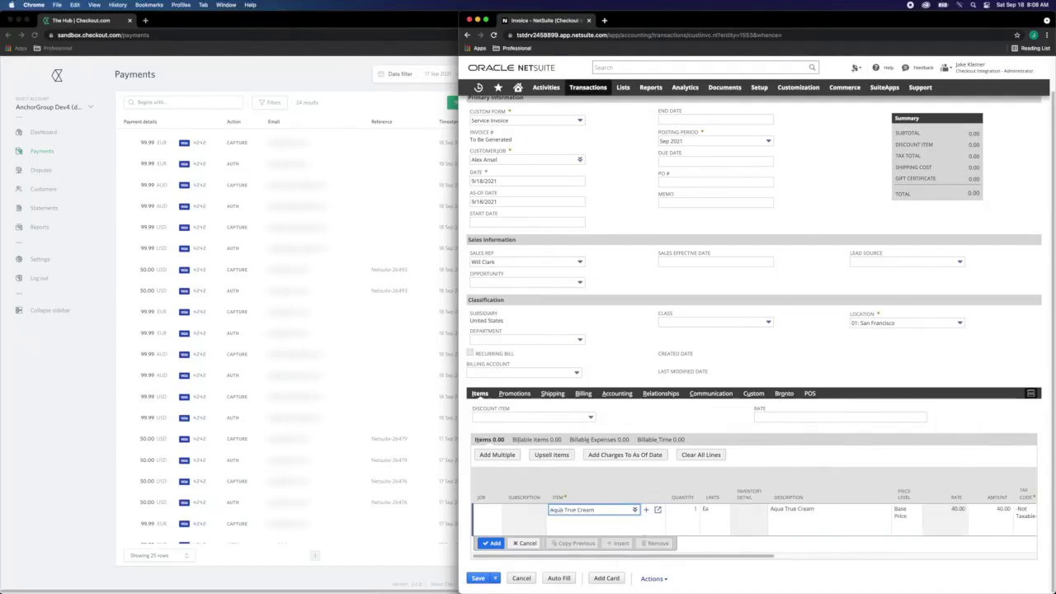
{"action": "key", "text": "Return"}
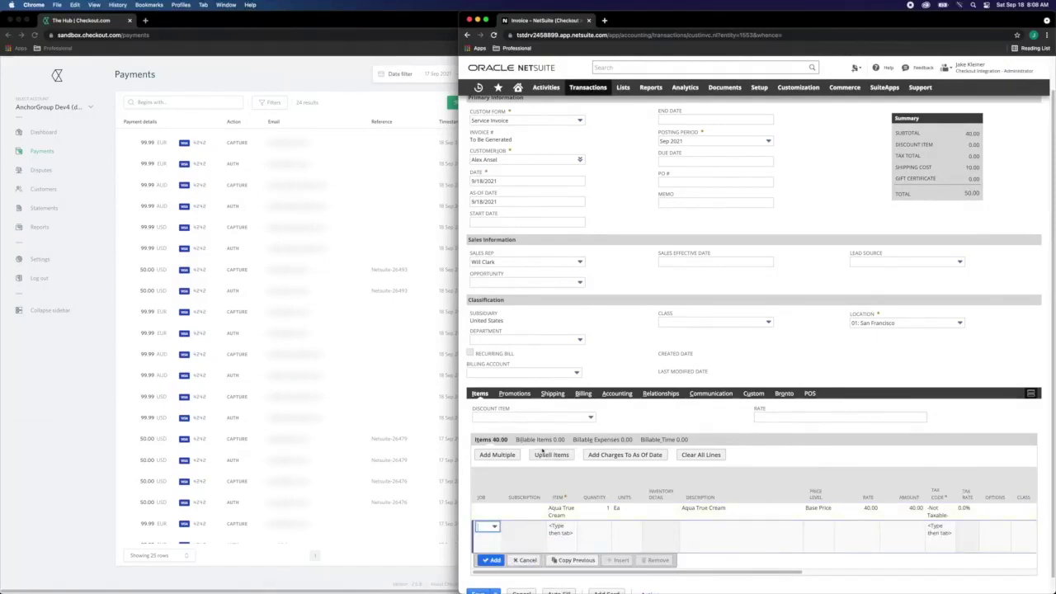
Review the Billing and Checkout.com payment fields, then save the invoice as 296.
{"action": "left_click", "coordinate": [582, 394]}
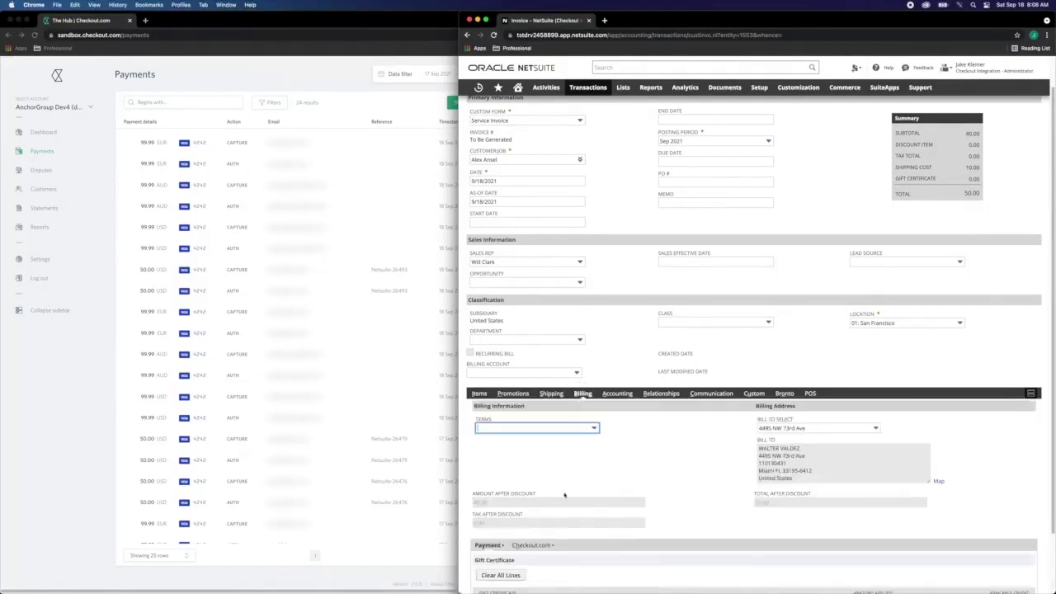
{"action": "scroll", "coordinate": [546, 526], "scroll_direction": "down", "scroll_amount": 2}
{"action": "left_click", "coordinate": [532, 484]}
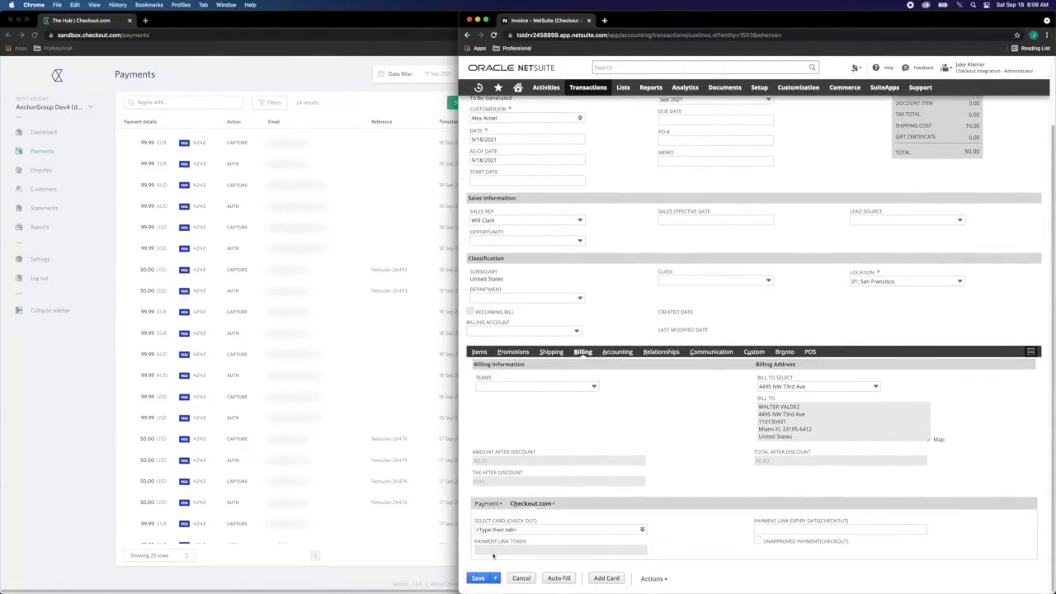
{"action": "key", "text": "alt+s"}
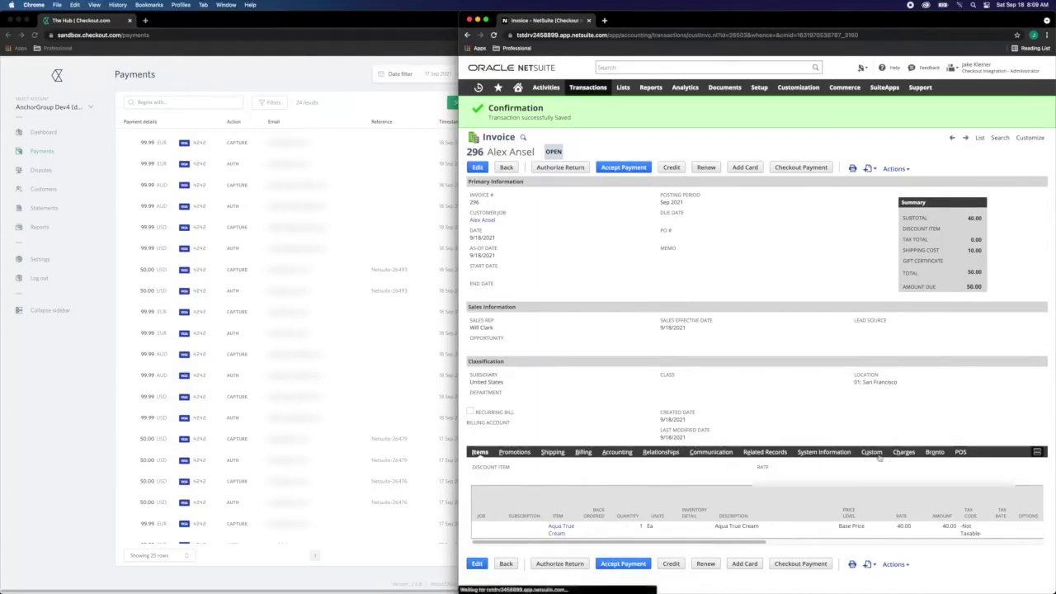
Copy the invoice's Checkout Payment Link from the Custom subtab and load it in a new tab.
{"action": "left_click", "coordinate": [875, 455]}
{"action": "left_click_drag", "start_coordinate": [856, 505], "coordinate": [754, 505]}
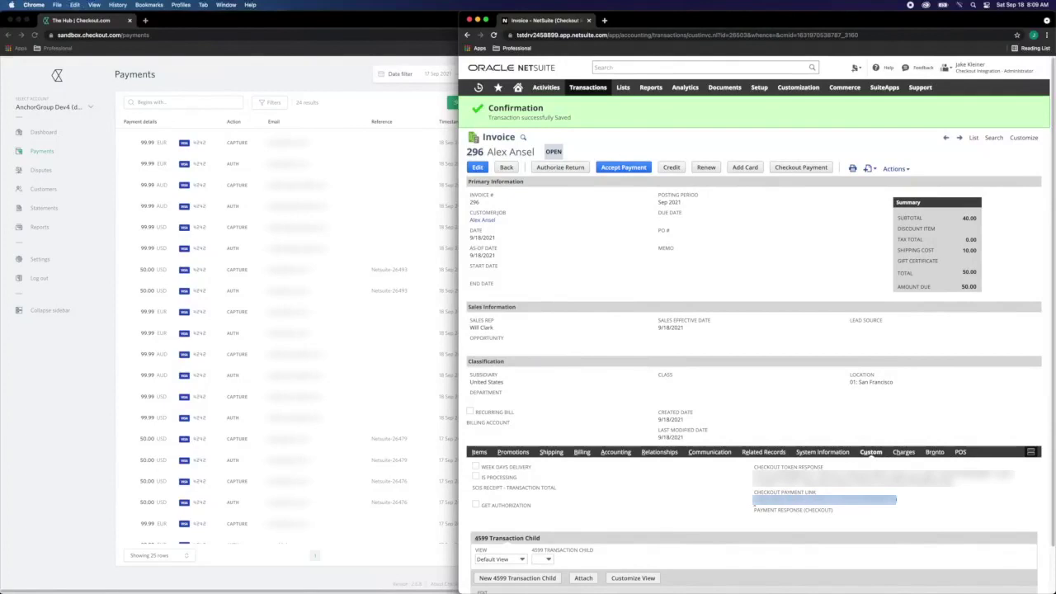
{"action": "key", "text": "super+t"}
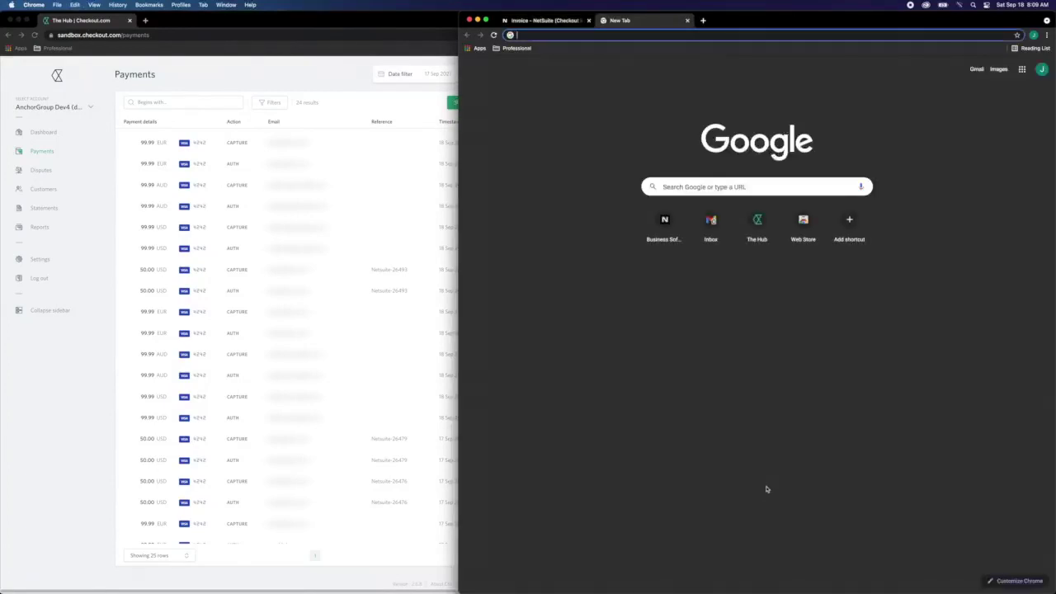
{"action": "key", "text": "super+v"}
{"action": "key", "text": "Return"}
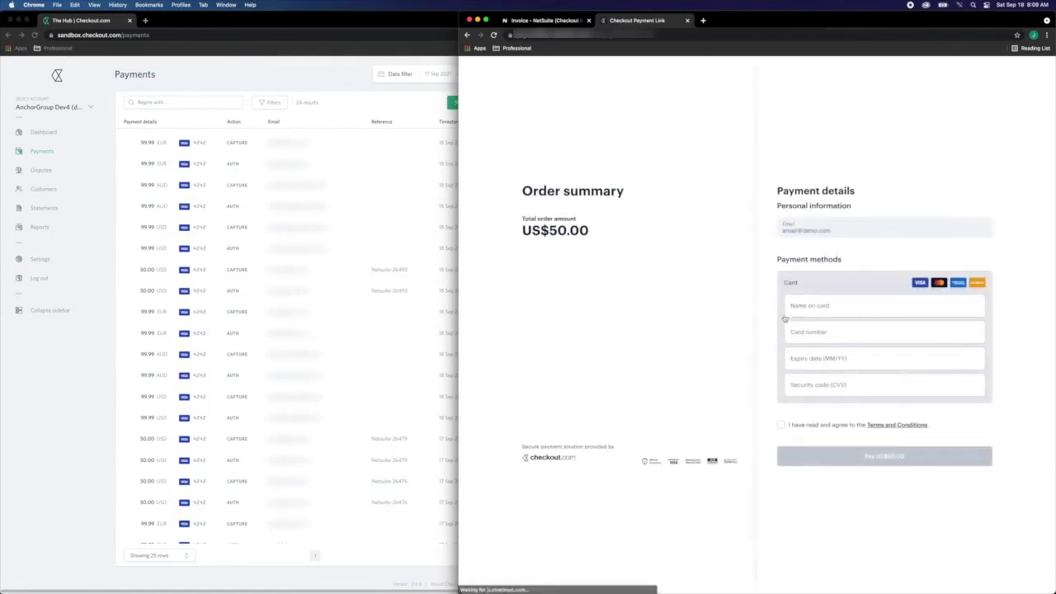
Enter the cardholder's name and the test card details, and accept the terms and conditions.
{"action": "left_click_drag", "start_coordinate": [835, 230], "coordinate": [784, 233]}
{"action": "left_click", "coordinate": [816, 308]}
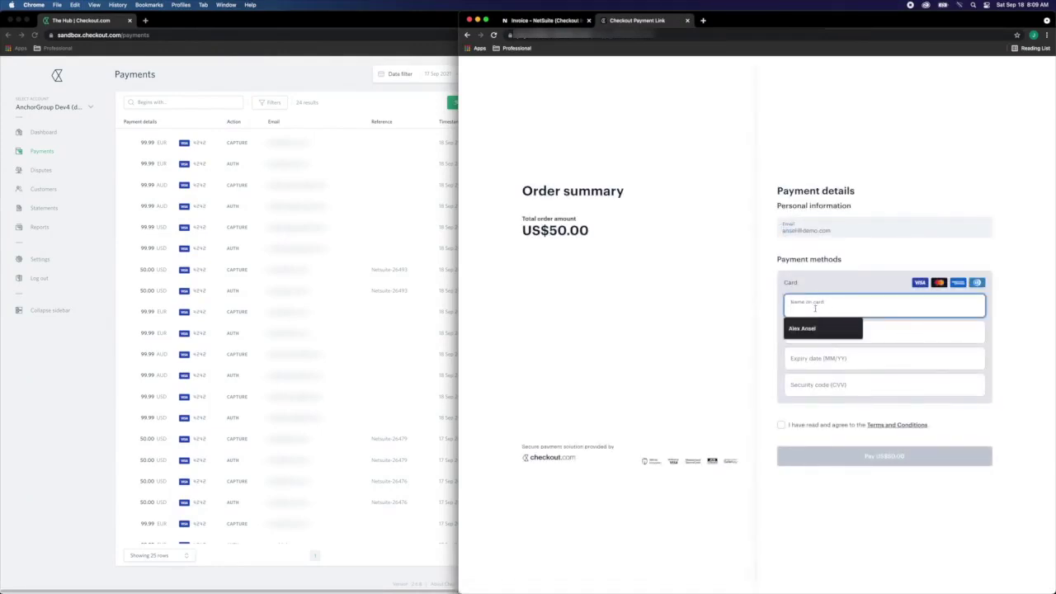
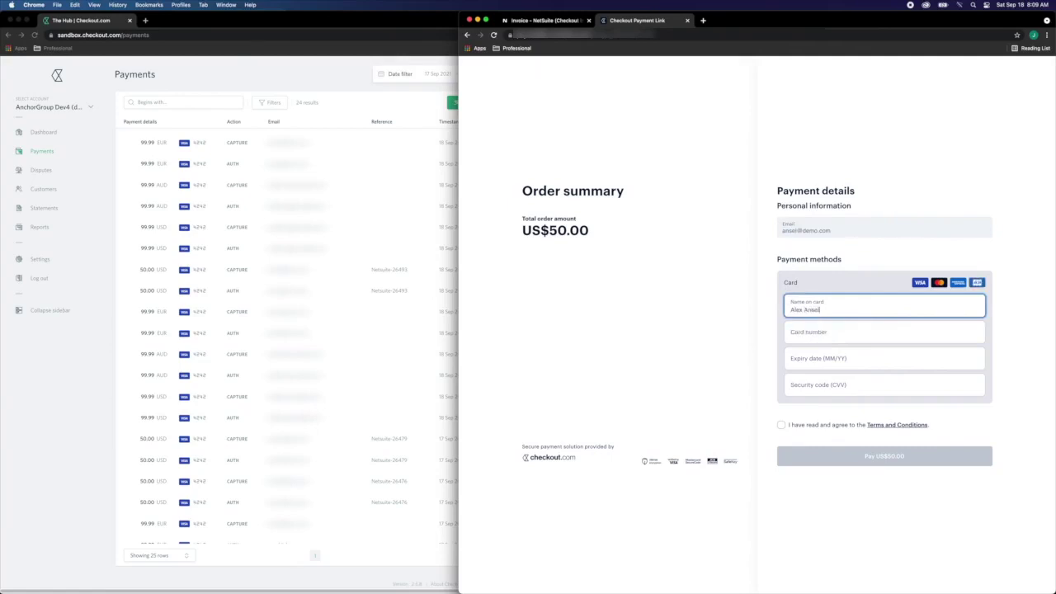
{"action": "key", "text": "Tab"}
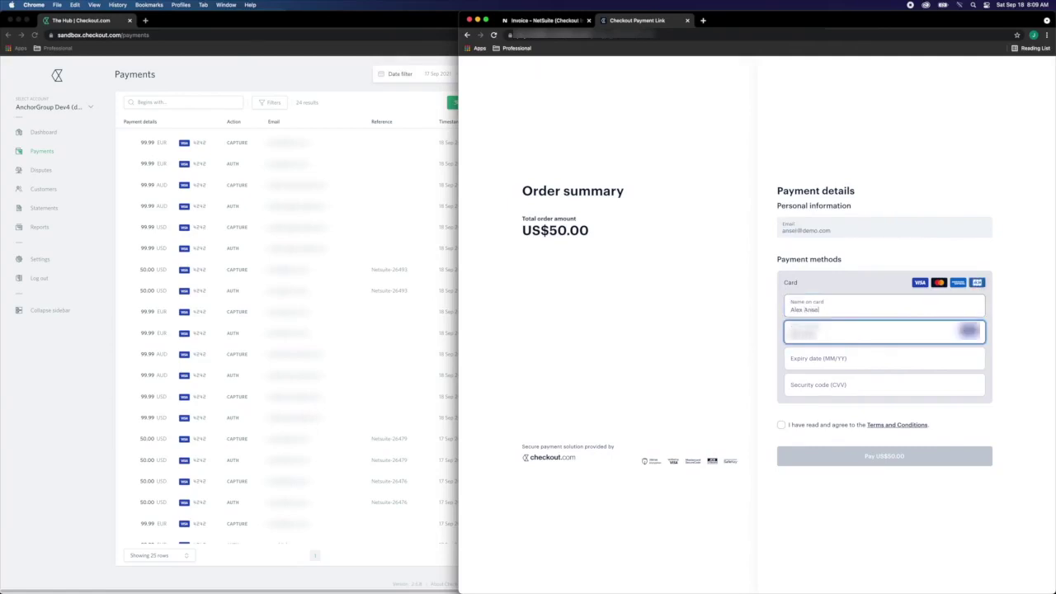
{"action": "type", "text": "4242 42421225"}
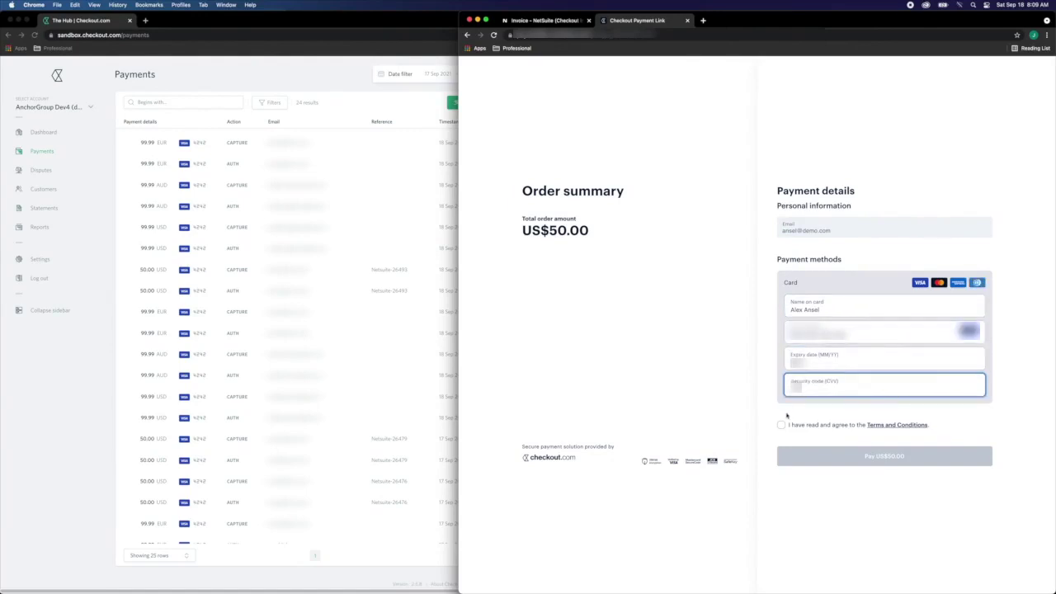
{"action": "left_click", "coordinate": [781, 424]}
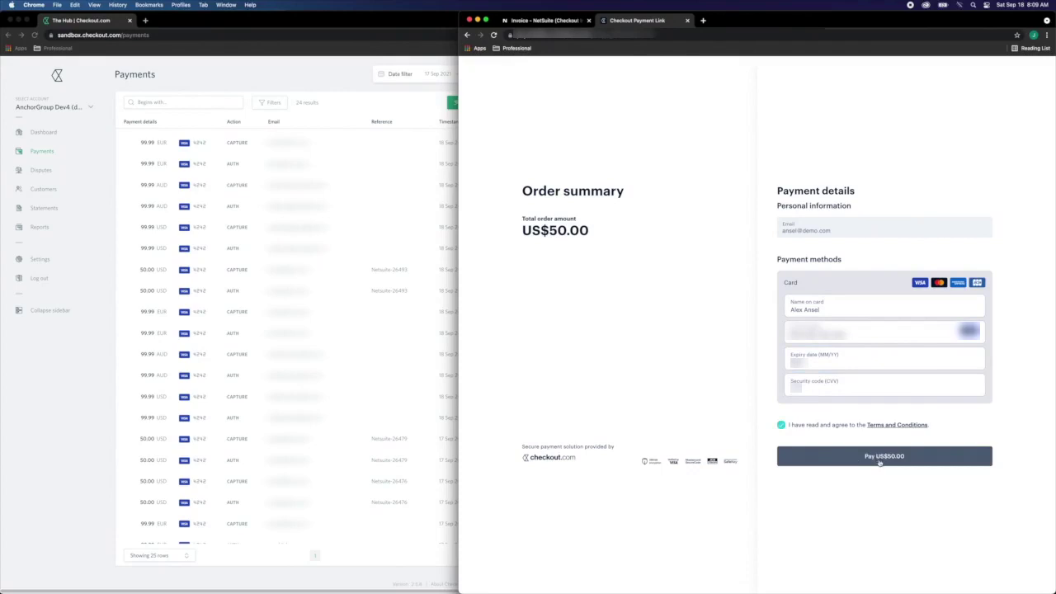
Pay the US$50.00 order and check the order summary on the success page.
{"action": "left_click", "coordinate": [880, 462]}
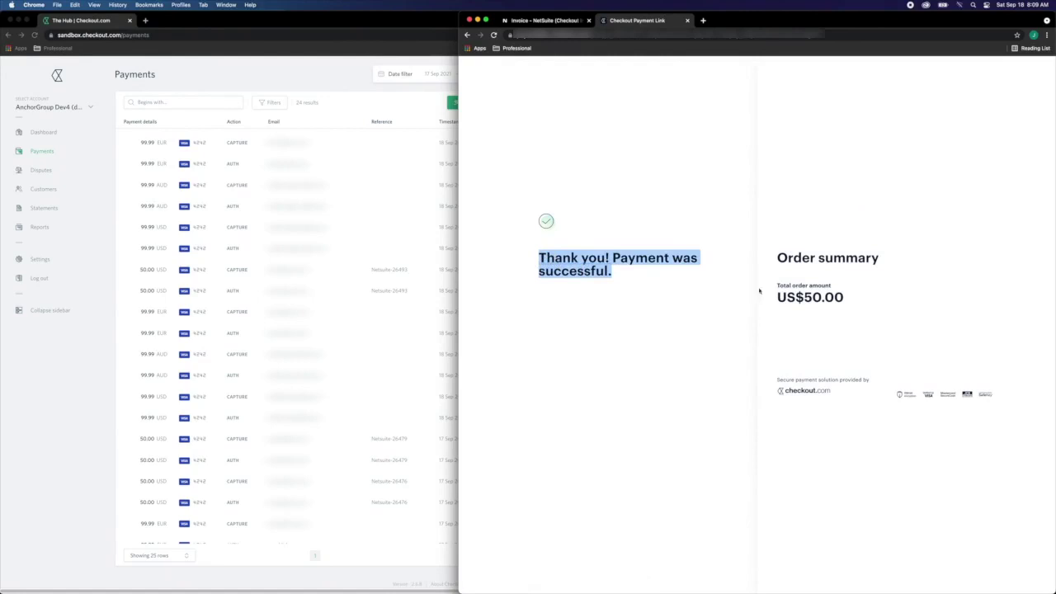
{"action": "left_click_drag", "start_coordinate": [896, 261], "coordinate": [776, 261]}
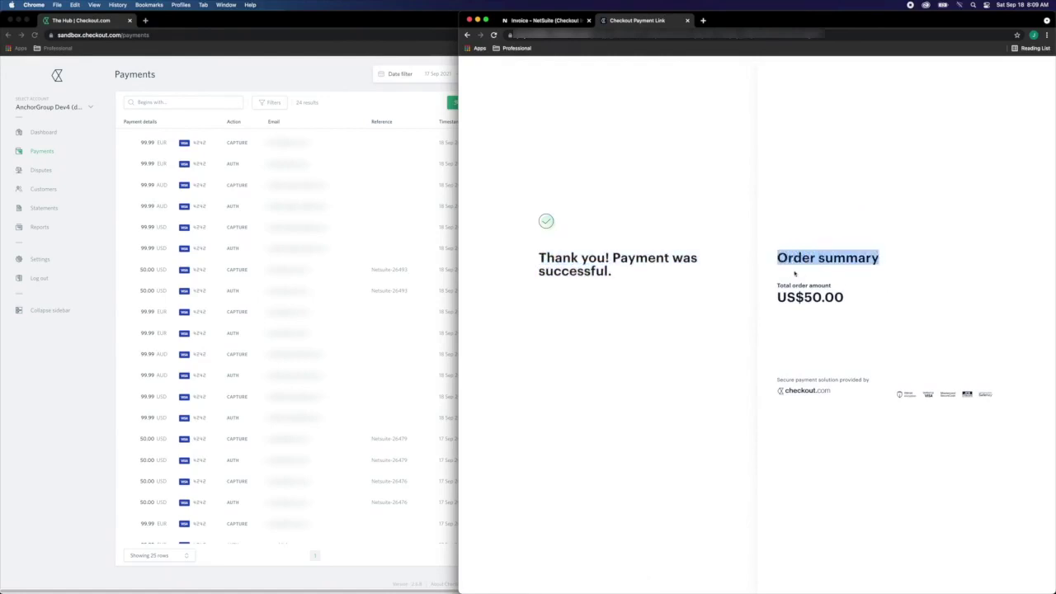
{"action": "left_click_drag", "start_coordinate": [848, 298], "coordinate": [743, 316]}
{"action": "left_click", "coordinate": [706, 344]}
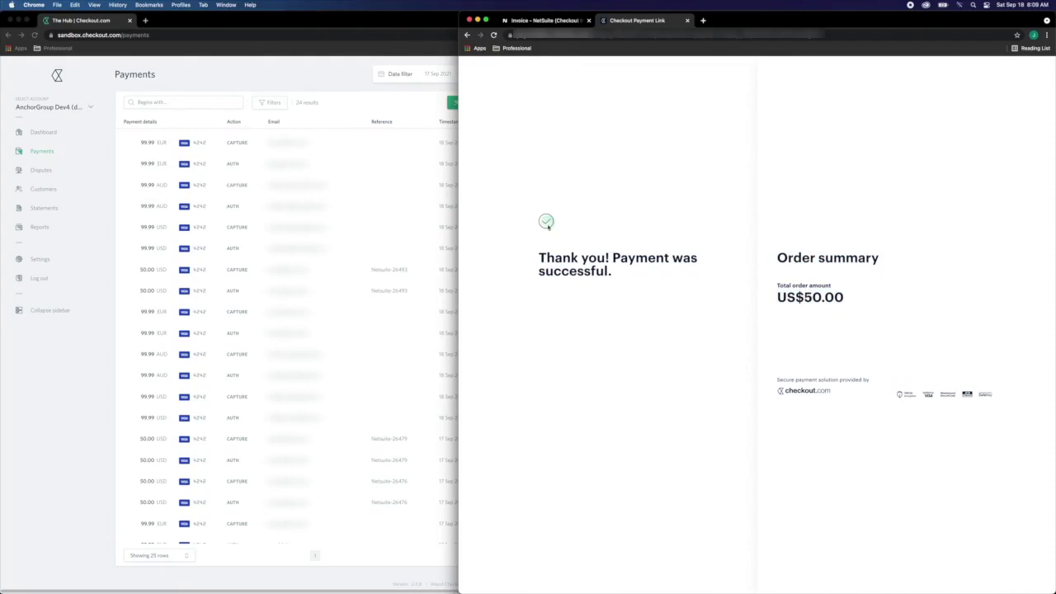
Refresh the Checkout.com Hub payments list to show the new 50.00 USD capture and auth.
{"action": "left_click", "coordinate": [428, 23]}
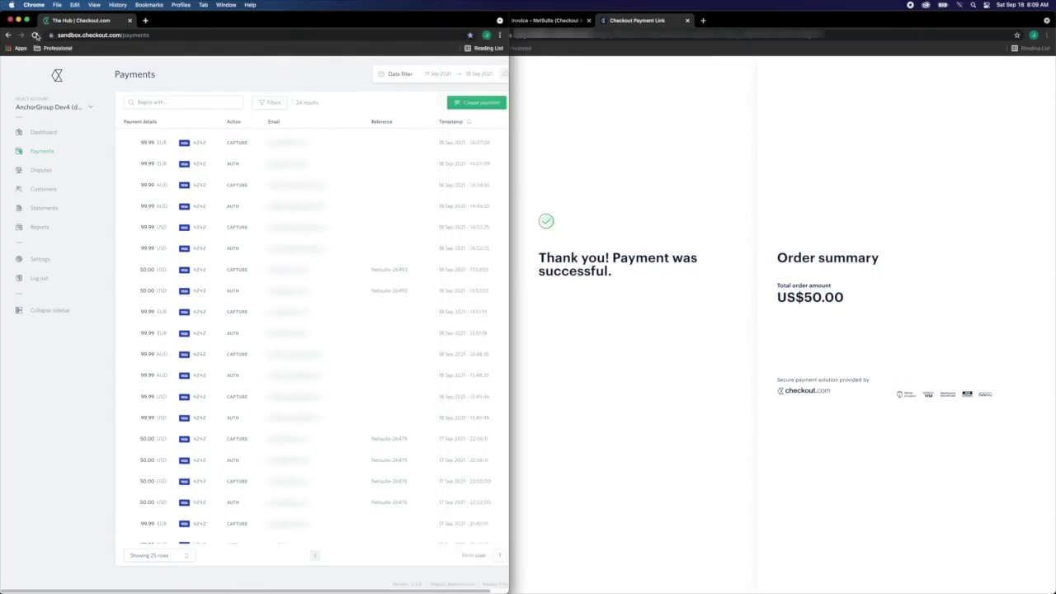
{"action": "left_click", "coordinate": [34, 35]}
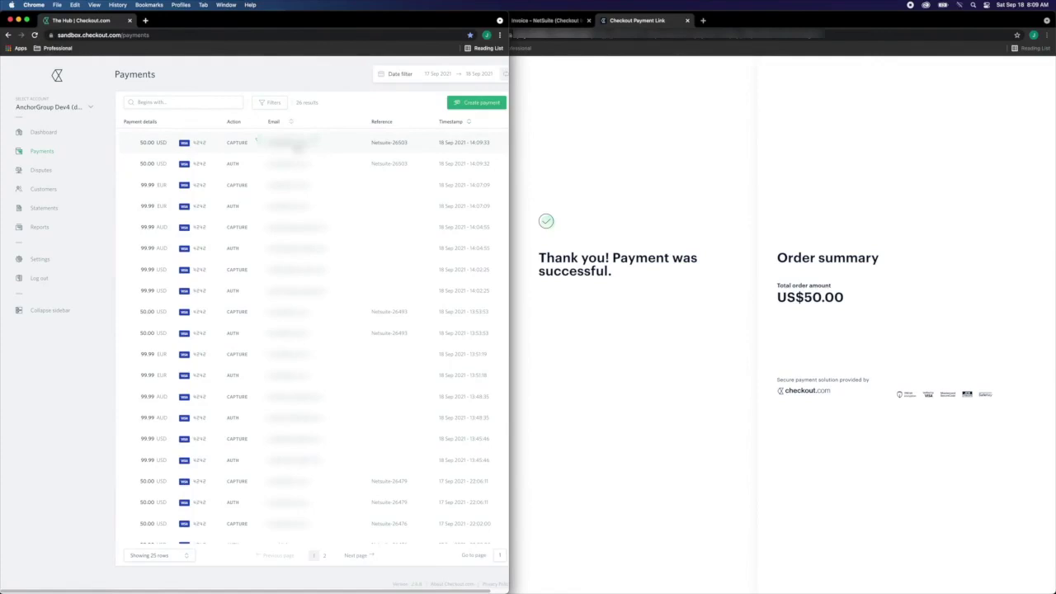
Reload invoice 296 to confirm Paid In Full and open related payment 266 separately.
{"action": "left_click", "coordinate": [606, 146]}
{"action": "left_click", "coordinate": [540, 21]}
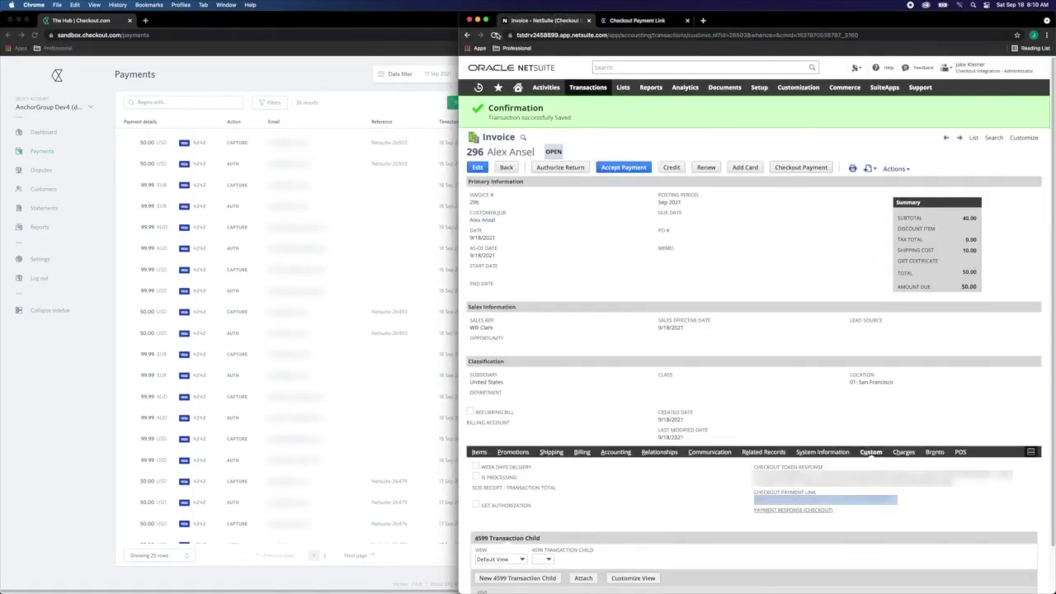
{"action": "left_click", "coordinate": [494, 35]}
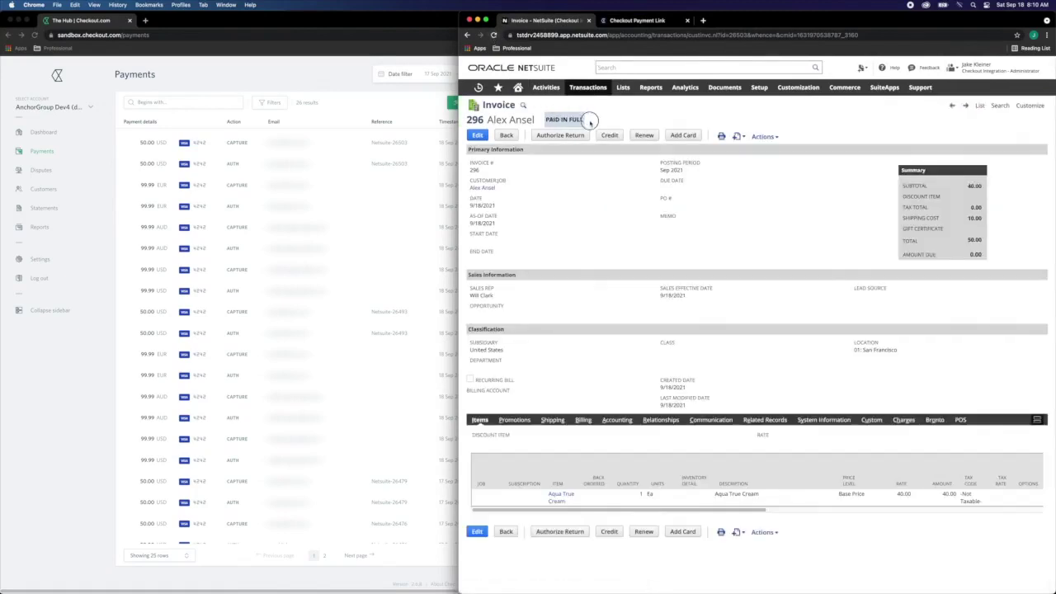
{"action": "left_click_drag", "start_coordinate": [588, 121], "coordinate": [549, 120]}
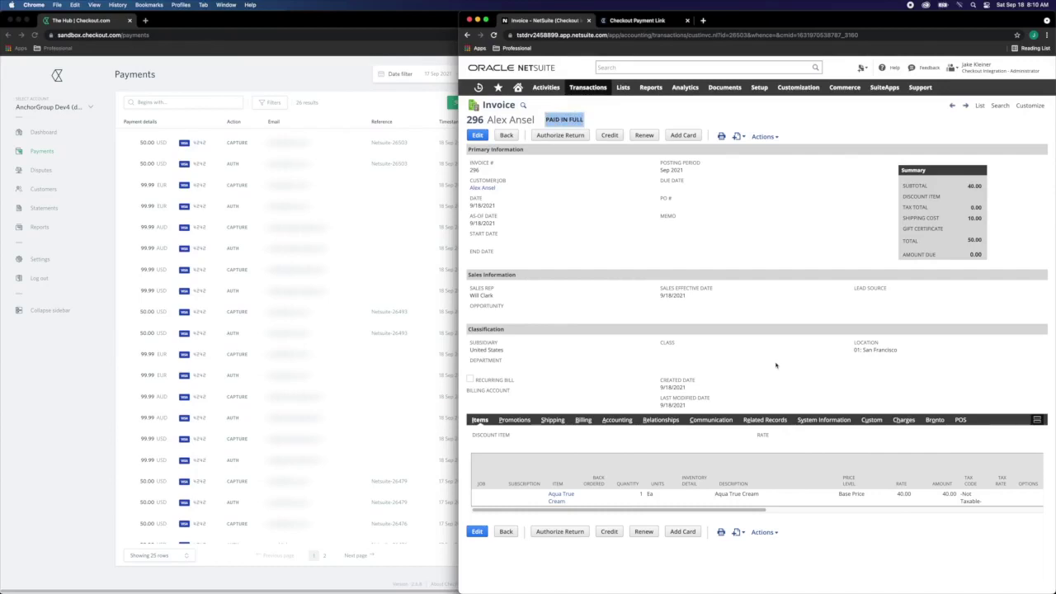
{"action": "left_click", "coordinate": [754, 422]}
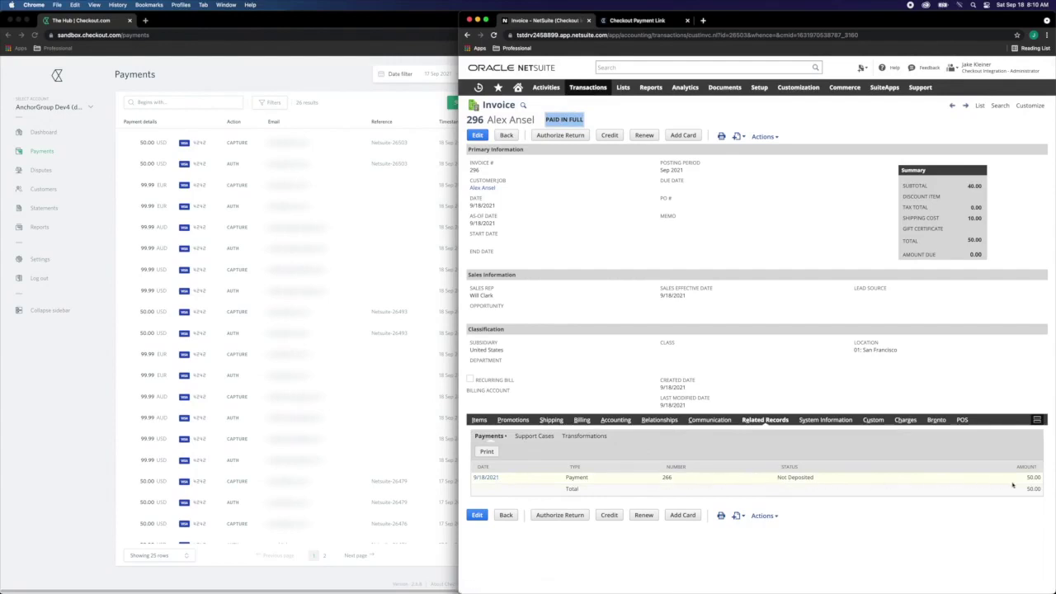
{"action": "left_click", "coordinate": [485, 477], "text": "super"}
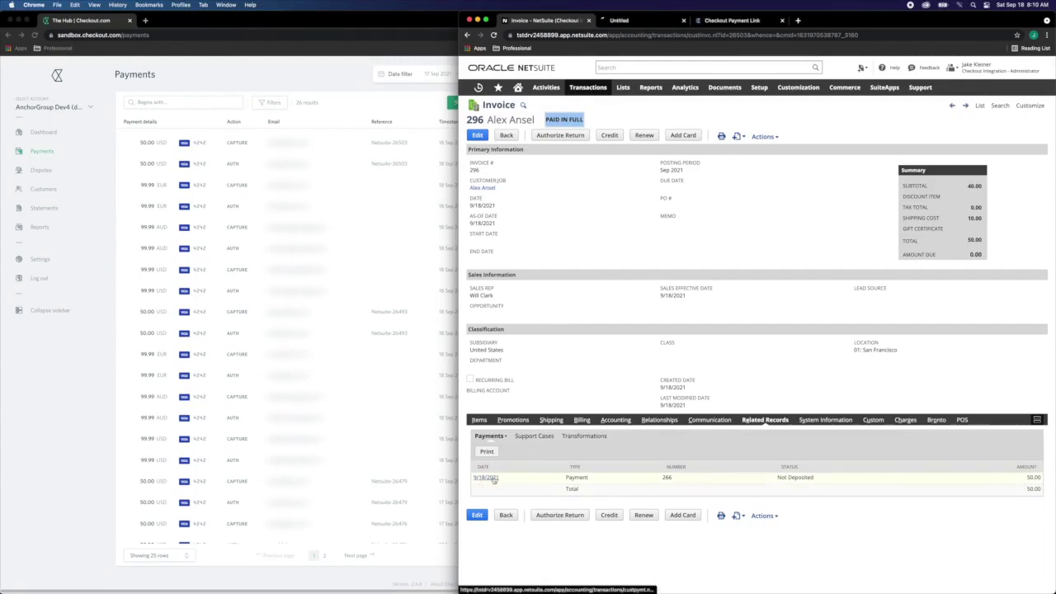
Check payment 266's Not Deposited status and its 50.00 GL debit to 1090 Undeposited Funds.
{"action": "left_click", "coordinate": [649, 23]}
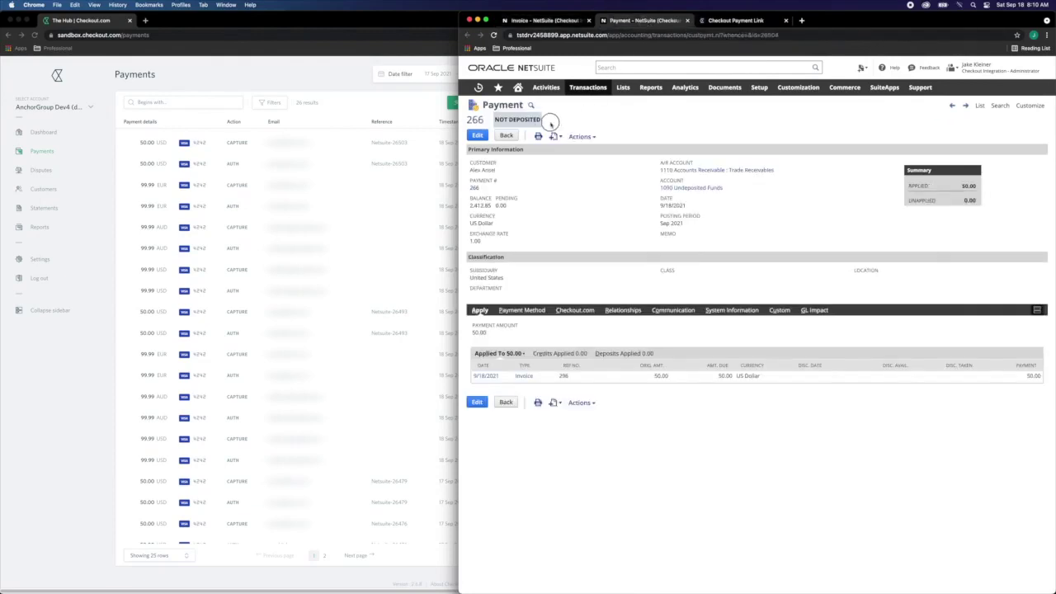
{"action": "left_click_drag", "start_coordinate": [558, 119], "coordinate": [496, 120]}
{"action": "left_click", "coordinate": [479, 120]}
{"action": "left_click", "coordinate": [815, 311]}
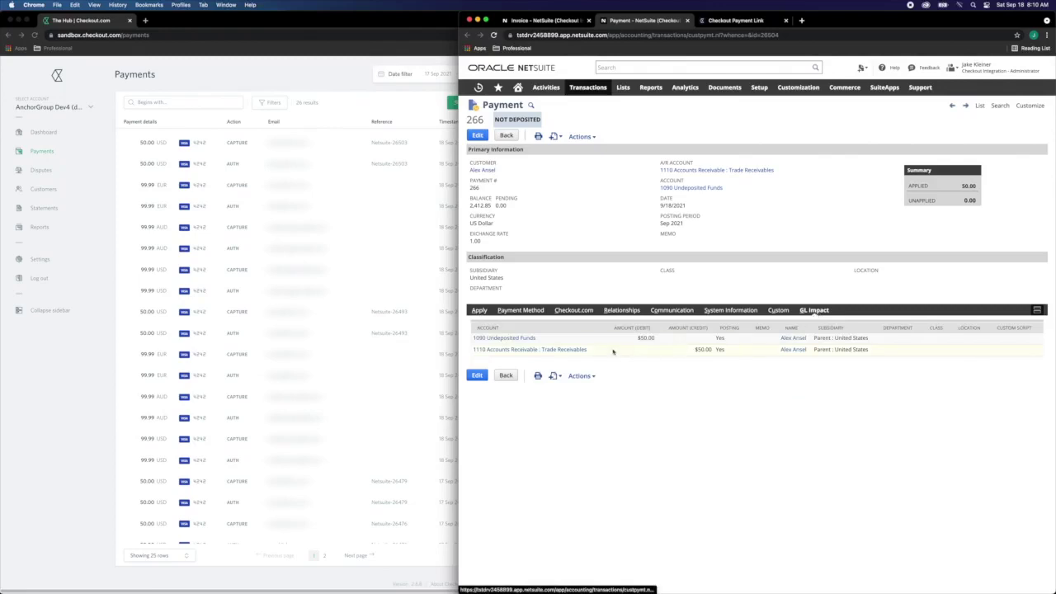
{"action": "left_click_drag", "start_coordinate": [548, 340], "coordinate": [473, 338]}
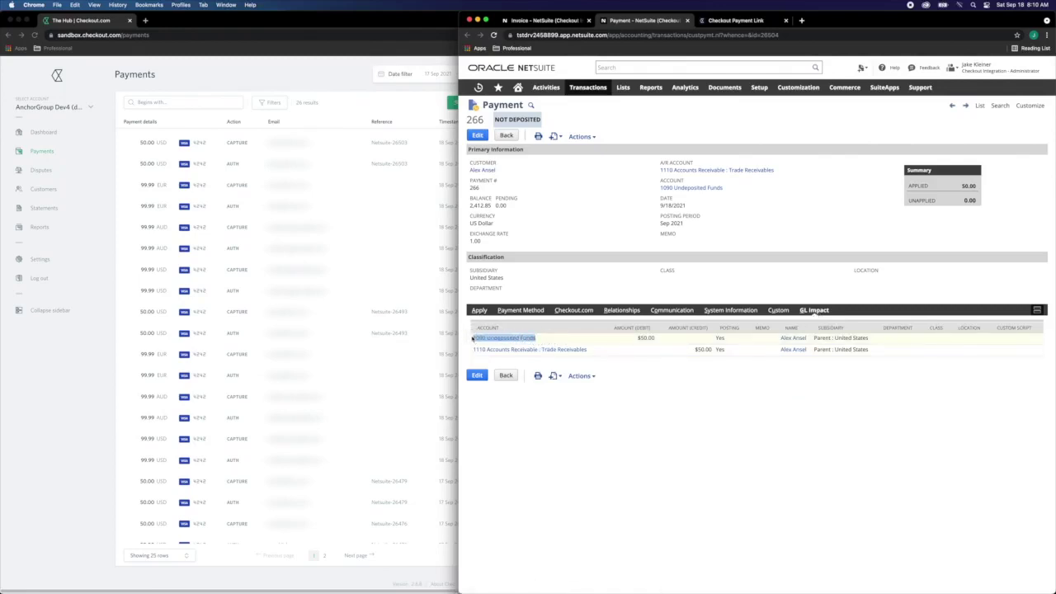
{"action": "left_click", "coordinate": [577, 230]}
Make a 50.00 deposit into 1010 Cash : Checking - US covering payment 266.
{"action": "mouse_move", "coordinate": [602, 91]}
{"action": "mouse_move", "coordinate": [607, 121]}
{"action": "mouse_move", "coordinate": [675, 124]}
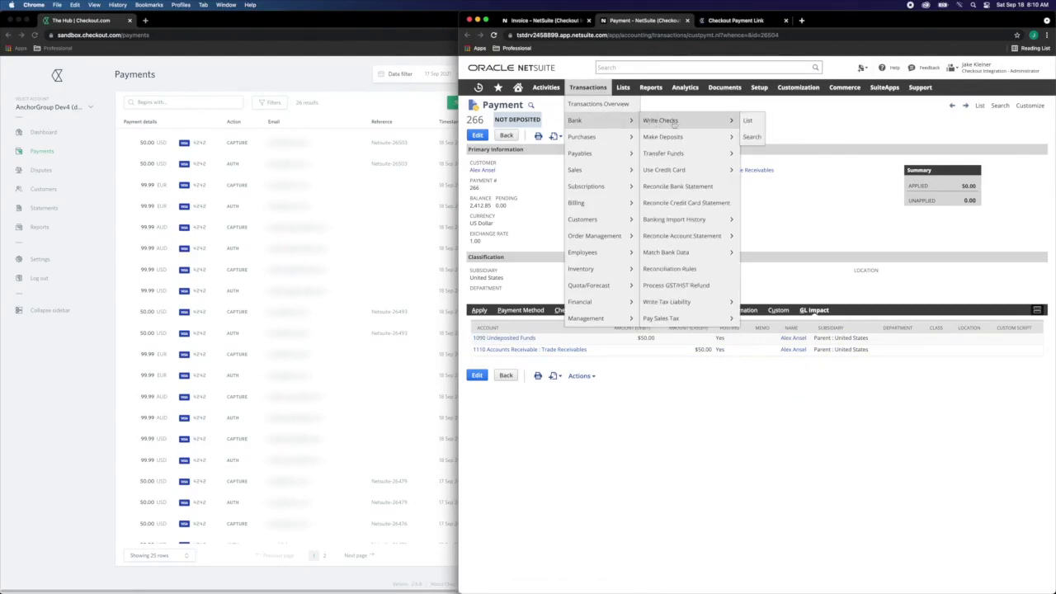
{"action": "left_click", "coordinate": [712, 138], "text": "super"}
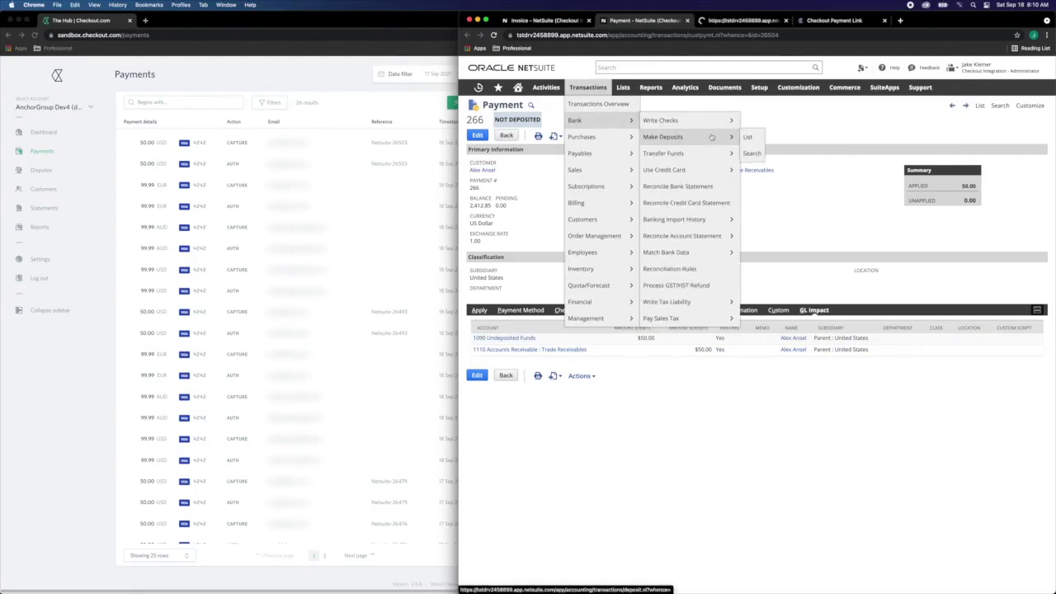
{"action": "left_click", "coordinate": [768, 21]}
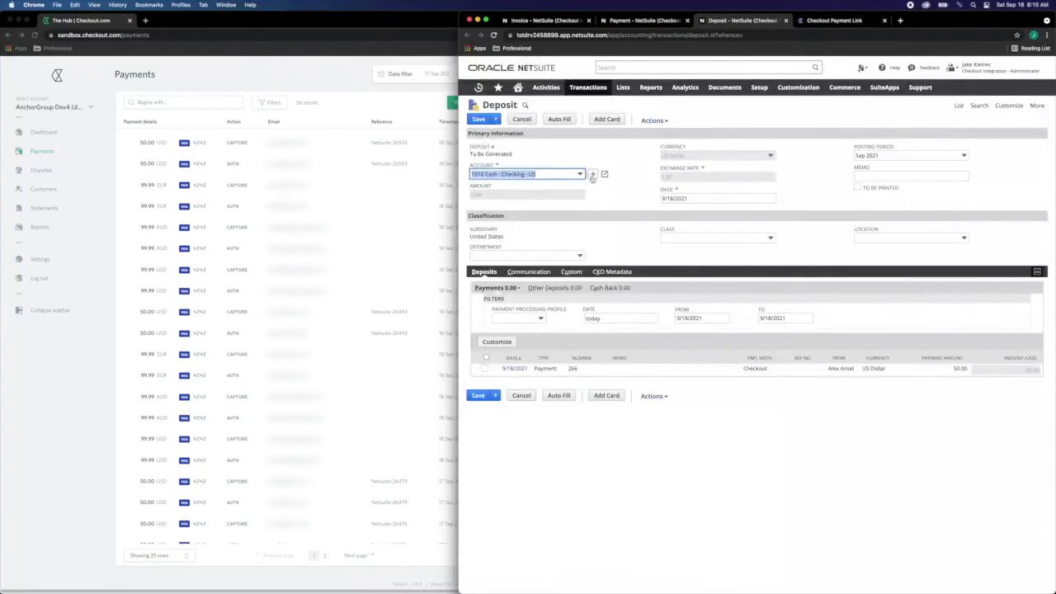
{"action": "left_click", "coordinate": [631, 207]}
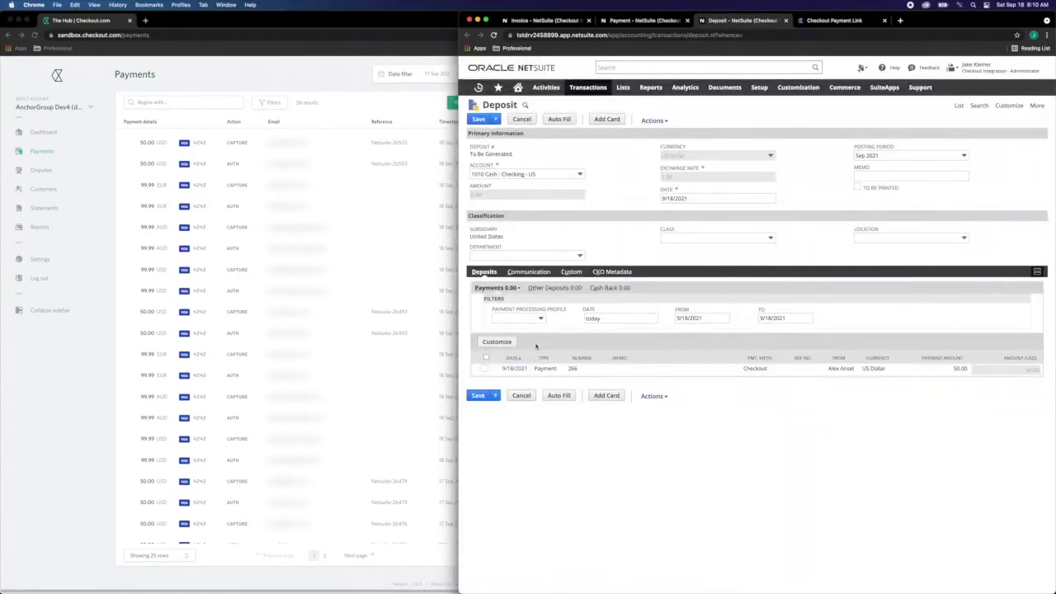
{"action": "double_click", "coordinate": [572, 368]}
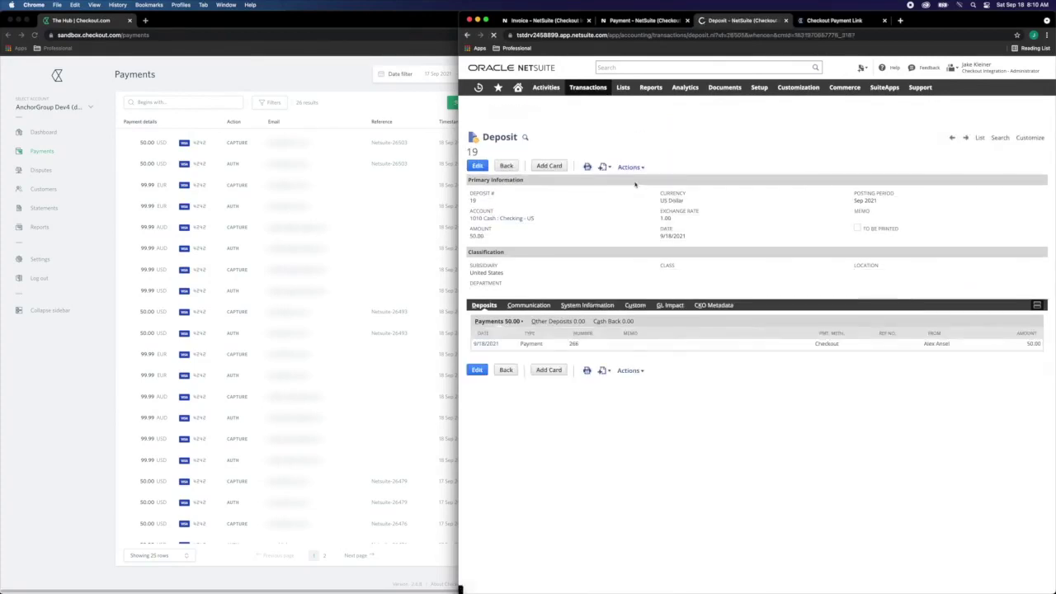
Check deposit 19's GL impact: 50.00 debited to 1010 Cash : Checking - US, credited from 1090 Undeposited Funds.
{"action": "left_click_drag", "start_coordinate": [483, 156], "coordinate": [460, 160]}
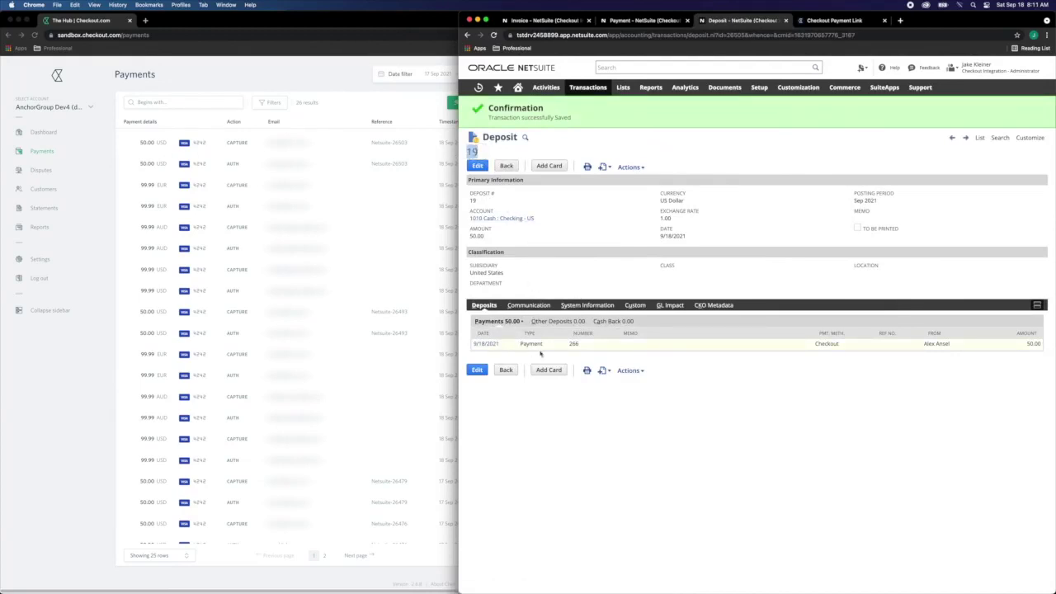
{"action": "left_click", "coordinate": [672, 305]}
{"action": "left_click_drag", "start_coordinate": [554, 327], "coordinate": [477, 327]}
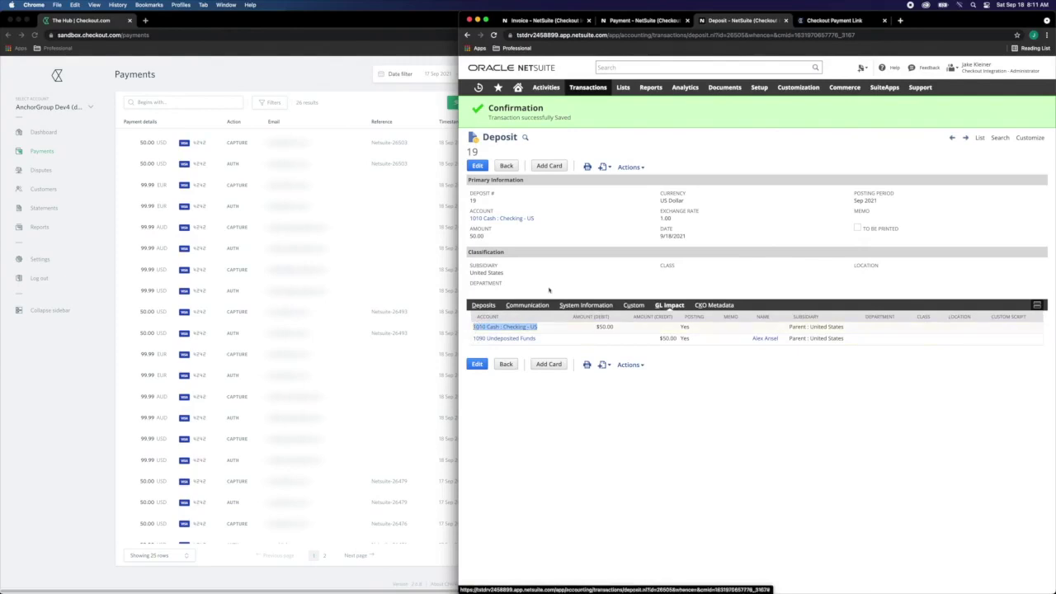
{"action": "left_click", "coordinate": [643, 143]}
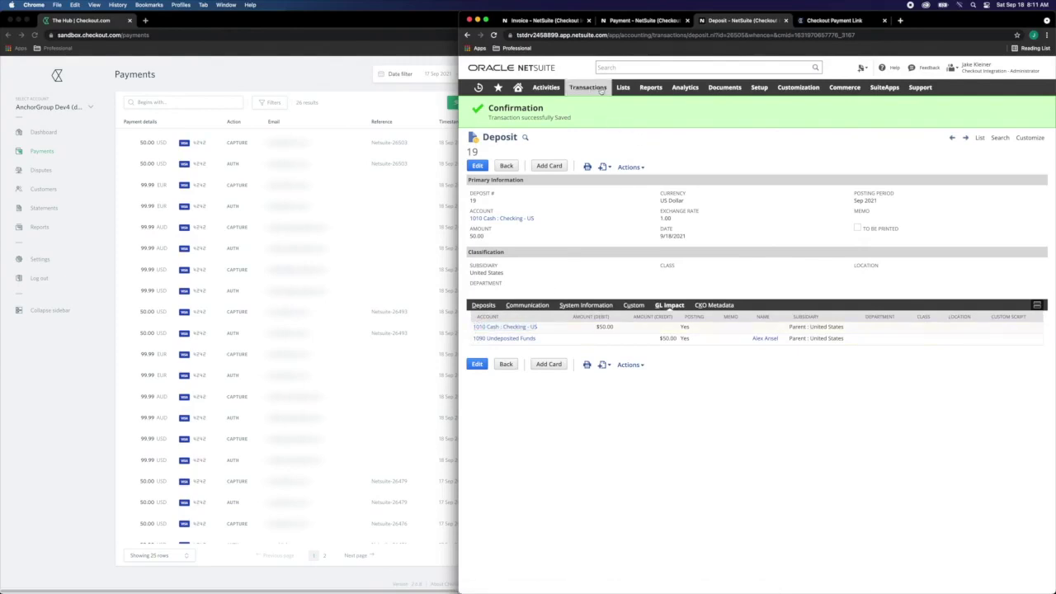
Go to Match Bank Data and choose account 1010 Cash : Checking - US.
{"action": "mouse_move", "coordinate": [588, 87]}
{"action": "mouse_move", "coordinate": [630, 122]}
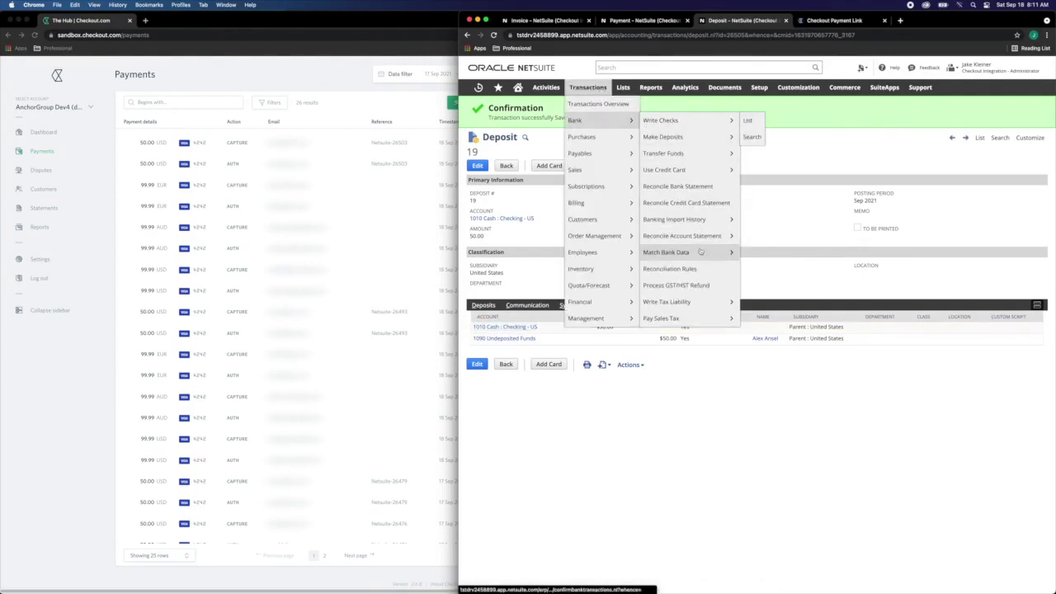
{"action": "mouse_move", "coordinate": [706, 254]}
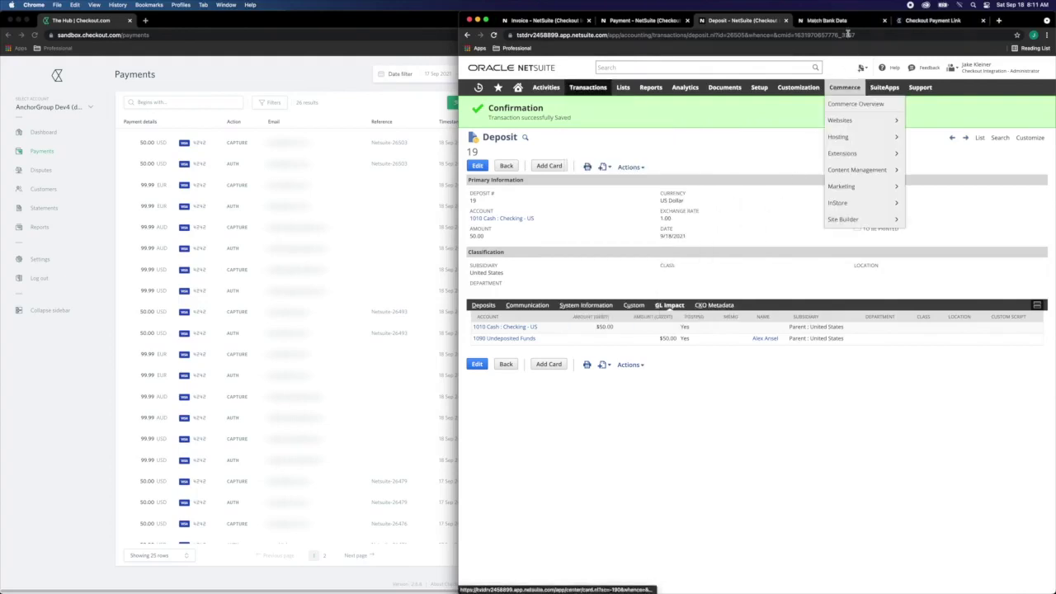
{"action": "left_click", "coordinate": [834, 20]}
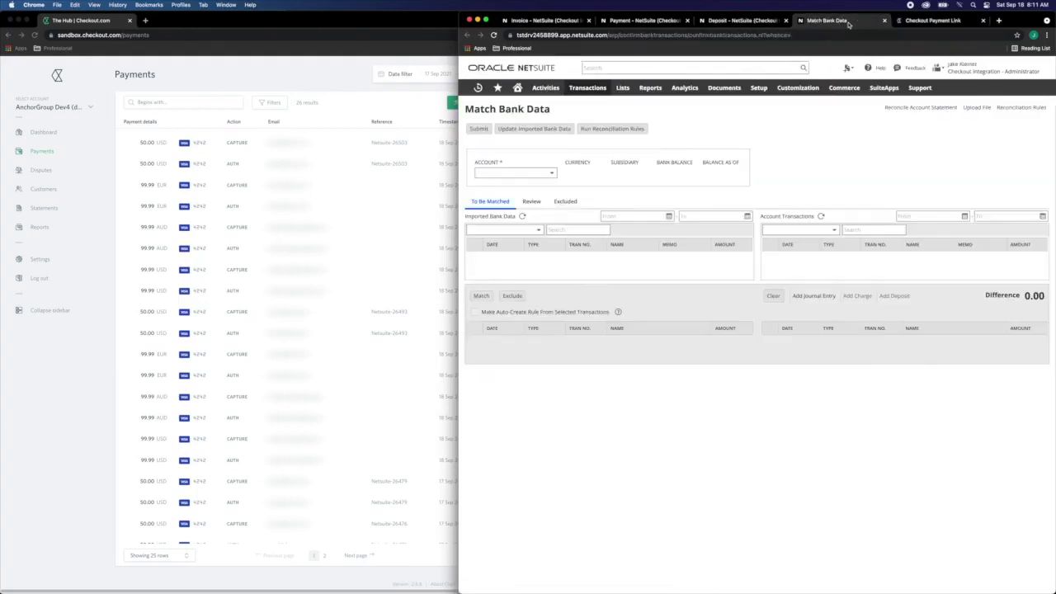
{"action": "left_click", "coordinate": [551, 173]}
{"action": "left_click", "coordinate": [546, 185]}
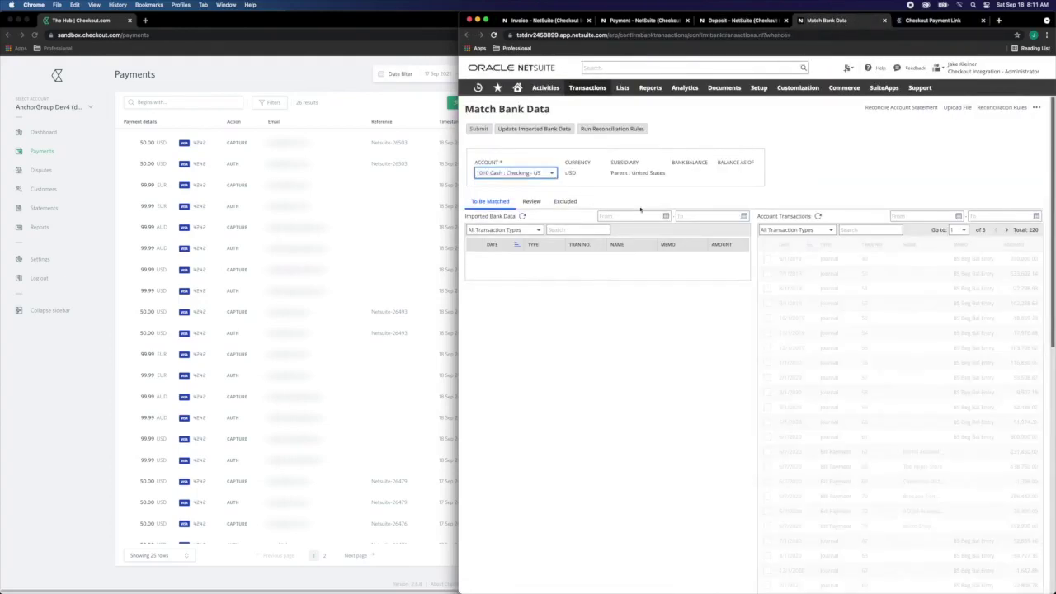
Filter transactions from 9/18/2021 and tick deposit 19 (50.00), leaving a -50.00 difference.
{"action": "left_click", "coordinate": [958, 216]}
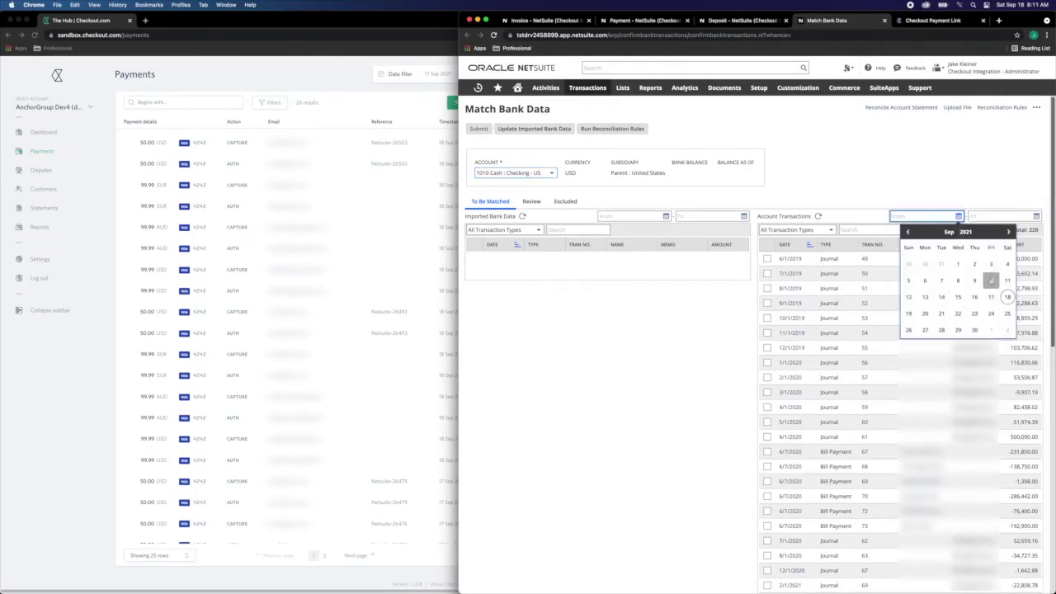
{"action": "left_click", "coordinate": [924, 181]}
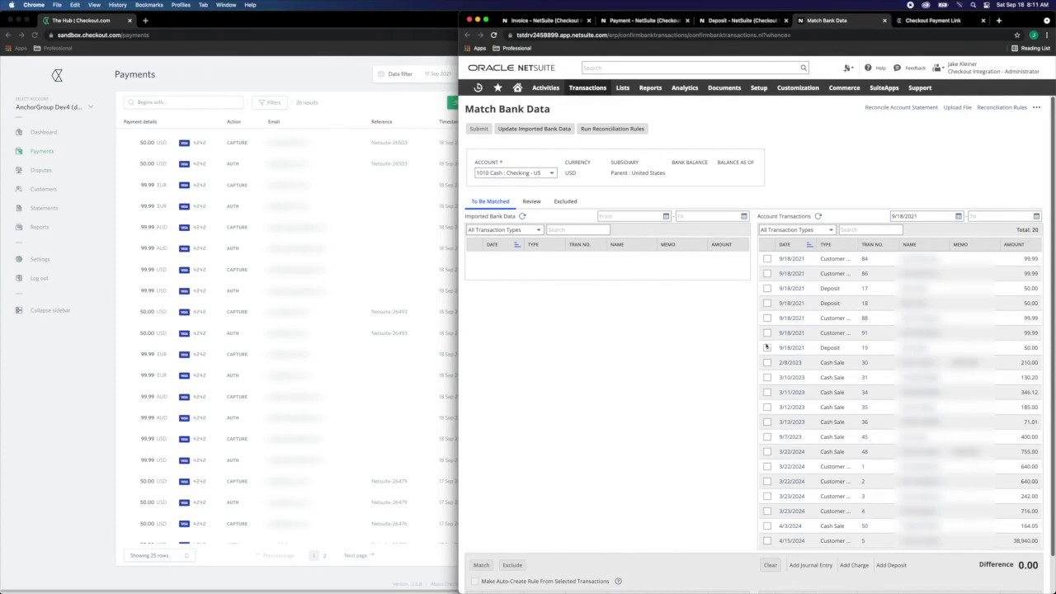
{"action": "left_click", "coordinate": [768, 347]}
{"action": "double_click", "coordinate": [864, 347]}
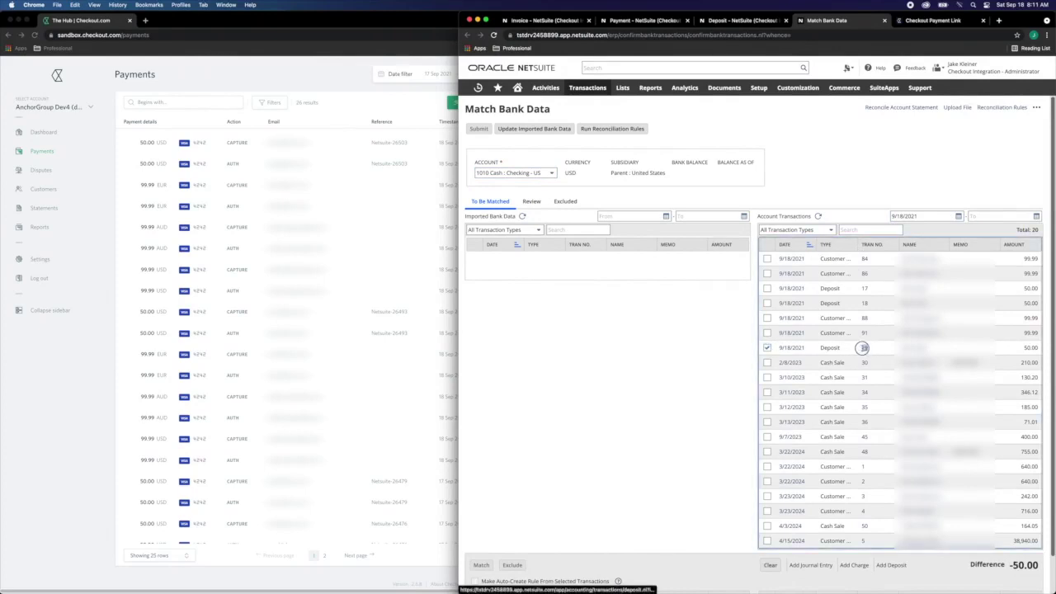
{"action": "double_click", "coordinate": [1029, 347]}
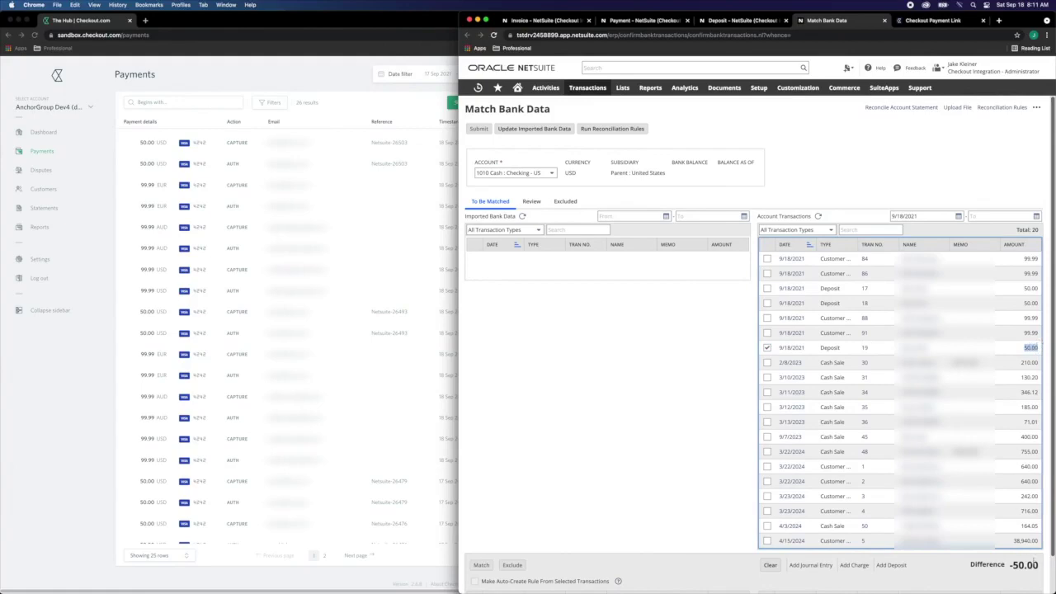
{"action": "left_click_drag", "start_coordinate": [1037, 565], "coordinate": [1008, 566]}
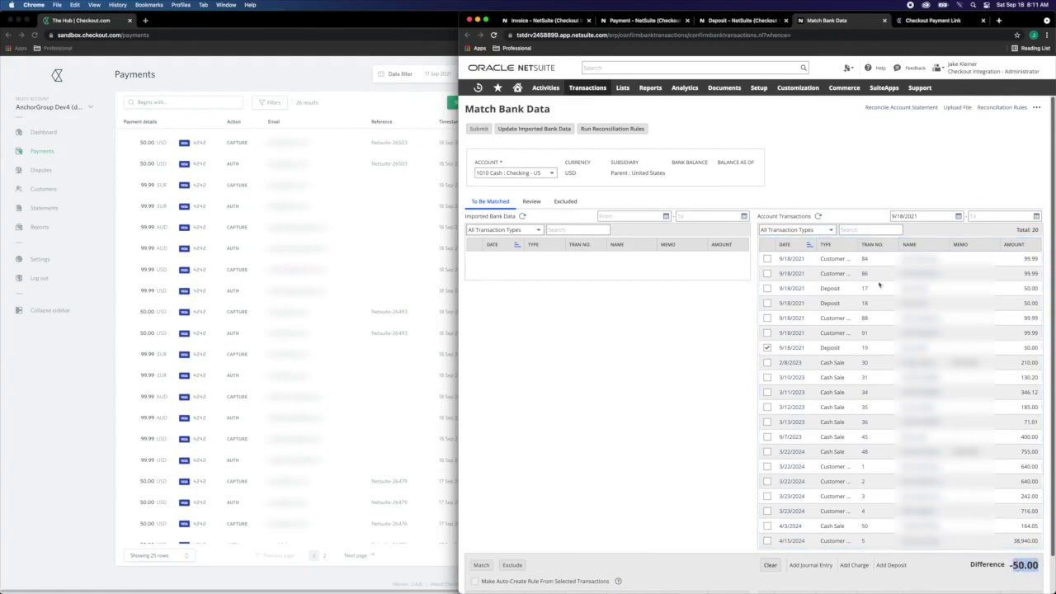